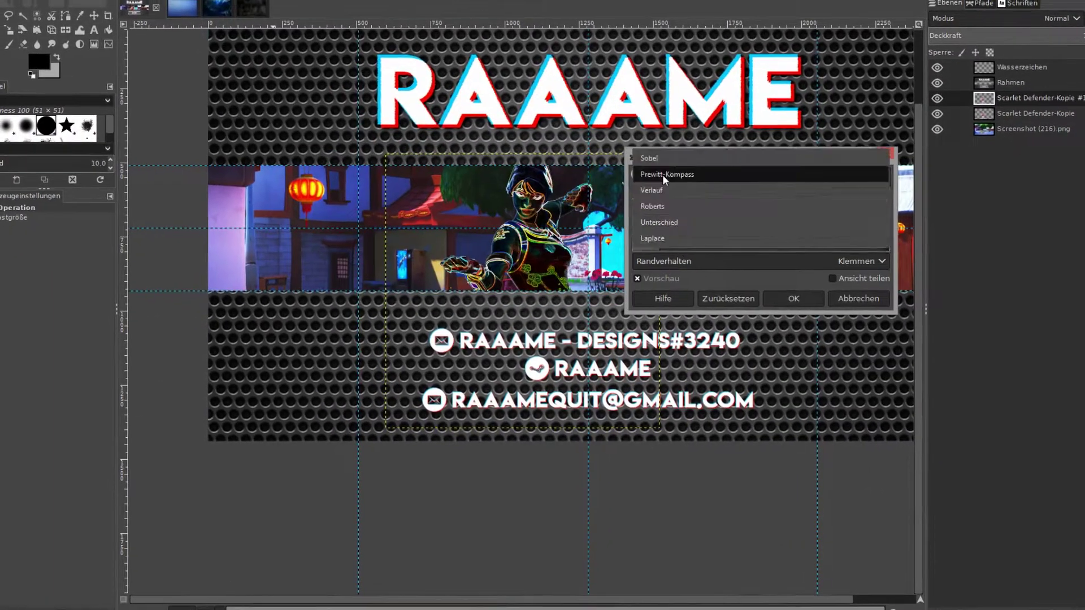
- Apply Edge Detect to the character copy and switch its edge-detection algorithm
click(666, 226)
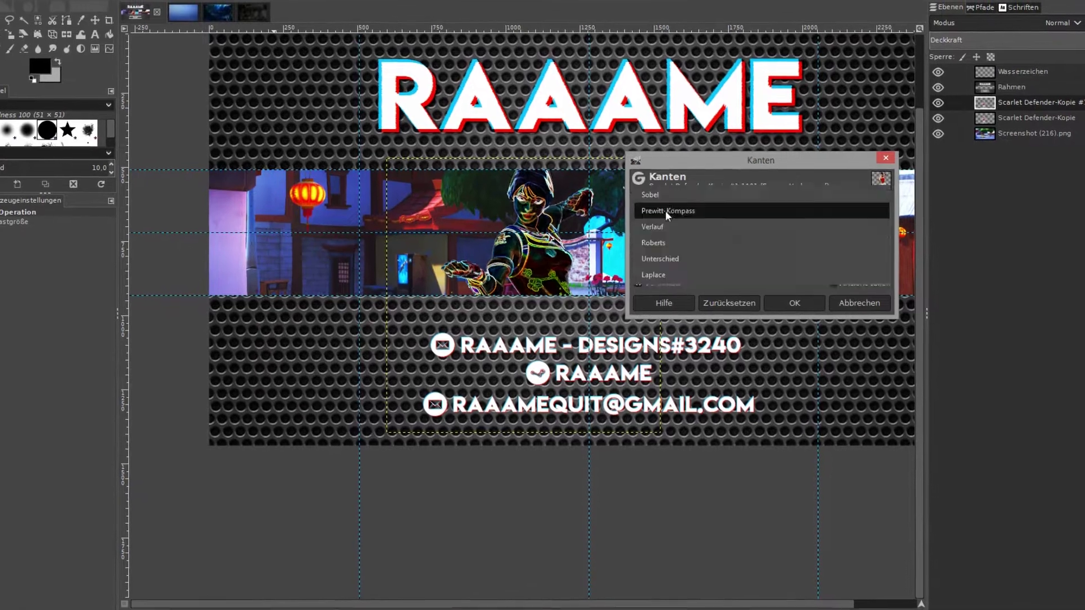
click(666, 210)
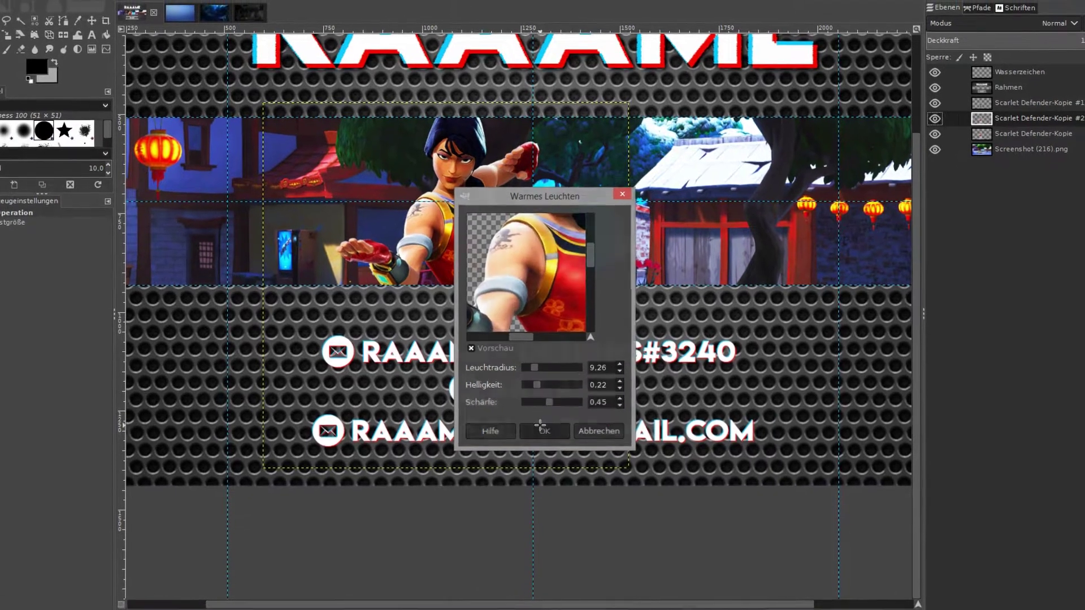
- Apply the Warm Glow filter to the character copy
click(548, 432)
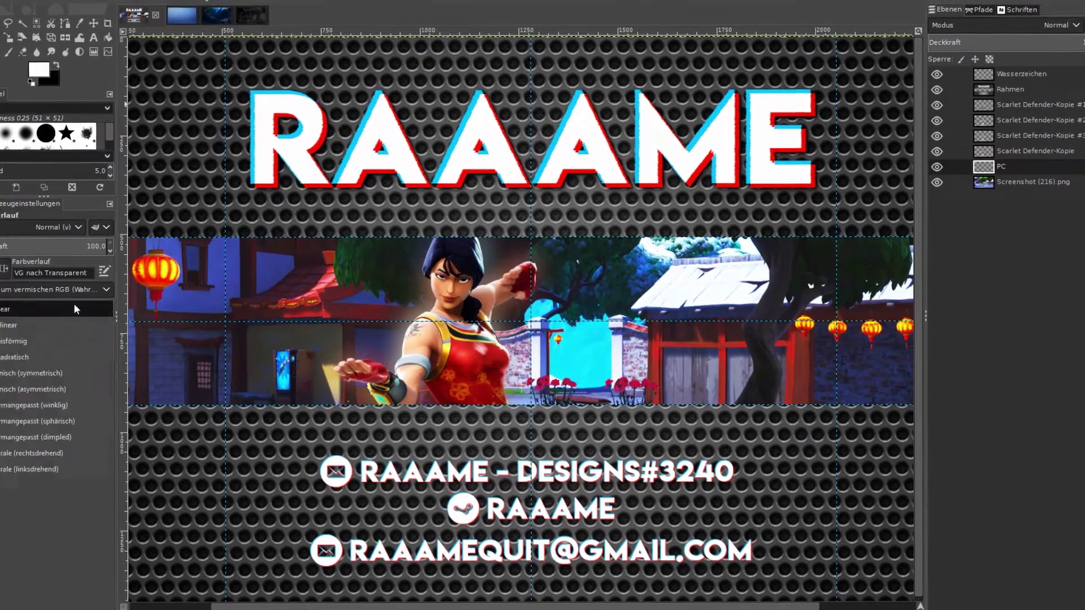
- Draw a white radial glow over the banner centre and undo the extra PC #1 layer
drag(455, 338, 463, 72)
scroll(462, 72, down, 2)
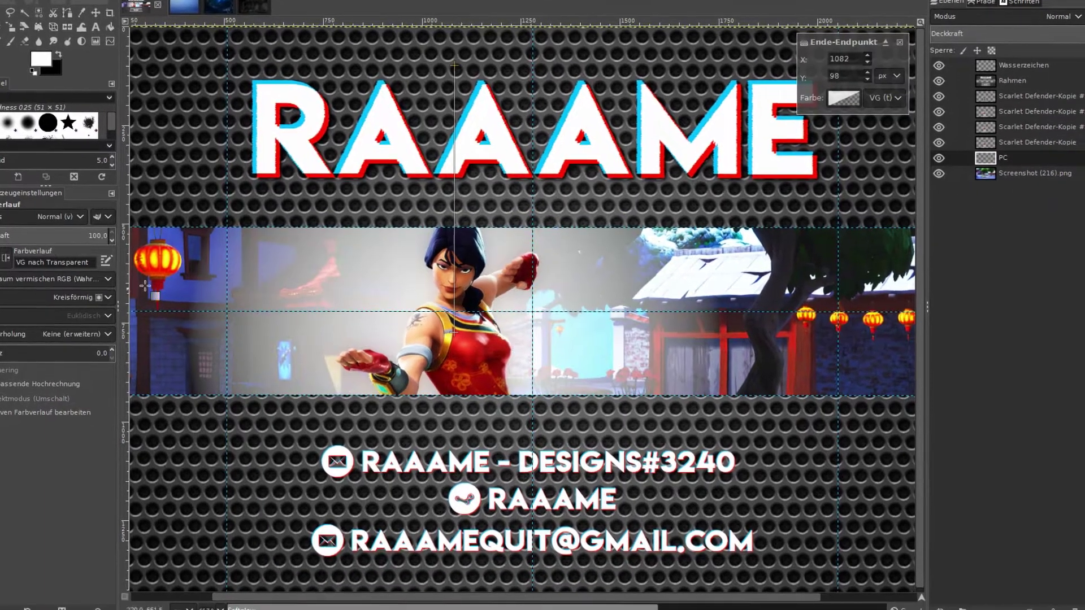
scroll(475, 123, down, 2)
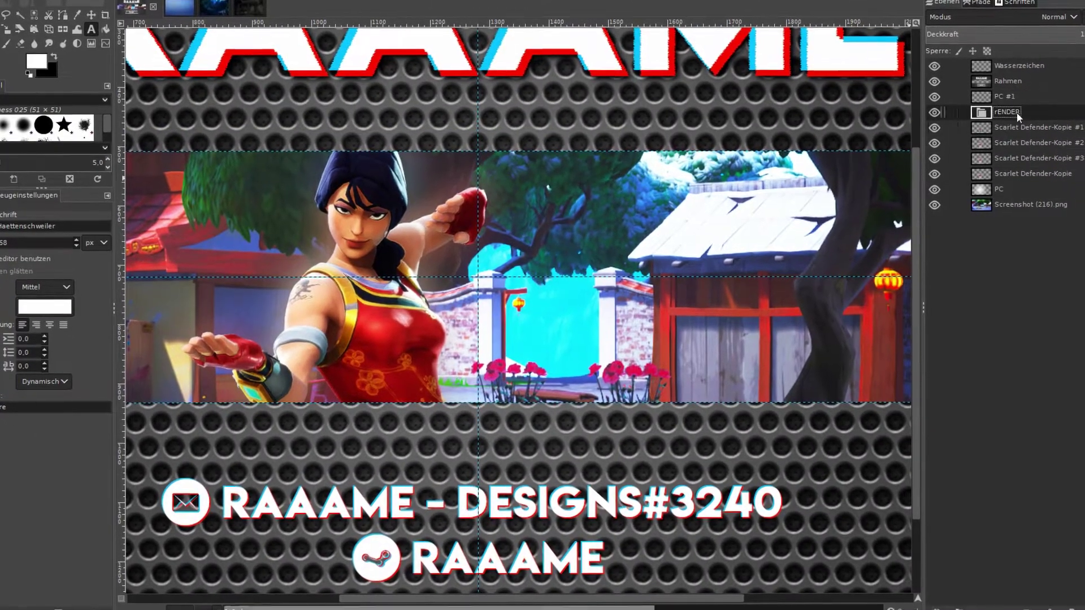
key(ctrl+z)
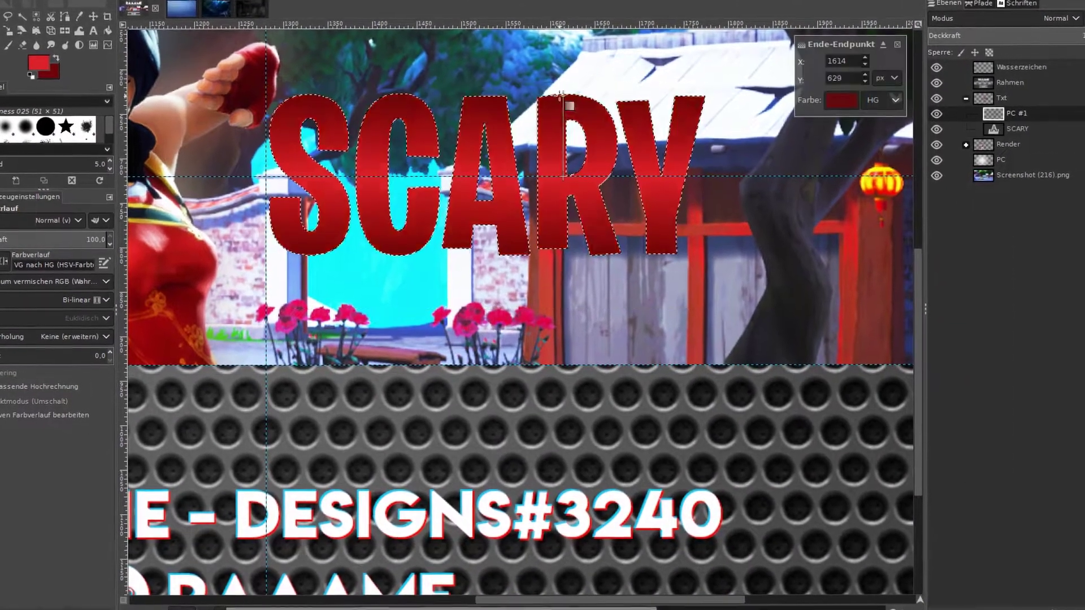
- Bring up the SCARY layer's options to turn its letters into a selection
right_click(1008, 130)
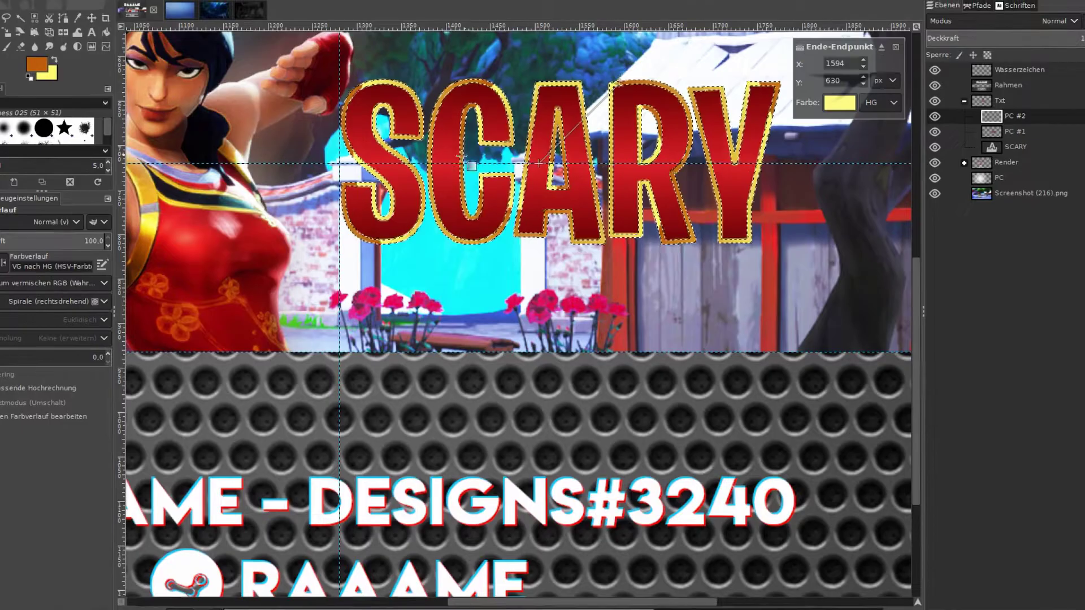
- Fill SCARY's outline with an angular shaped gradient, Manhattan metric, then add a drop shadow
click(56, 301)
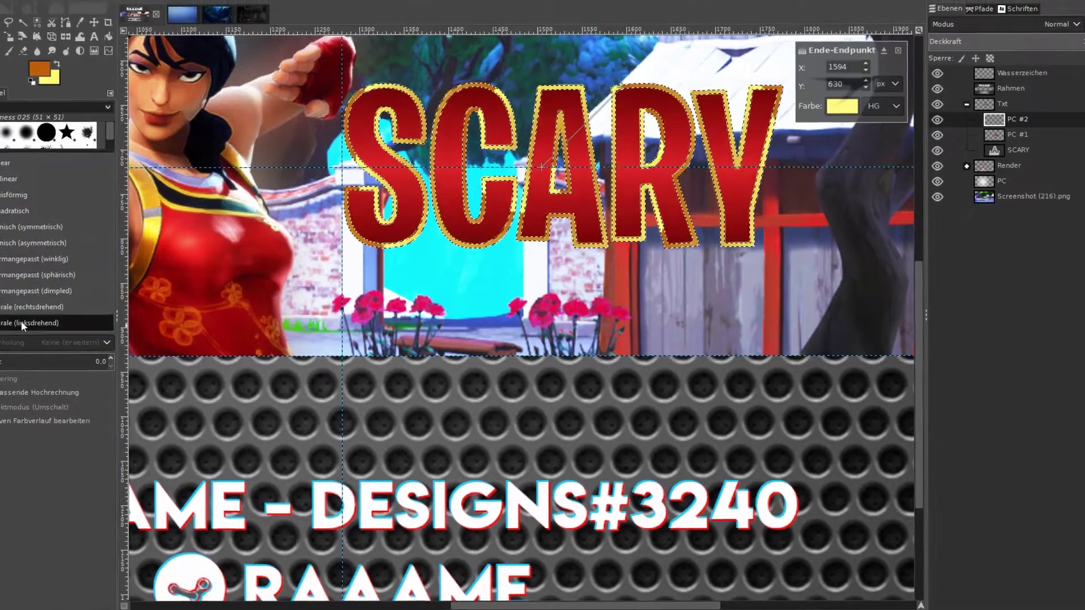
click(23, 277)
key(plus)
click(80, 321)
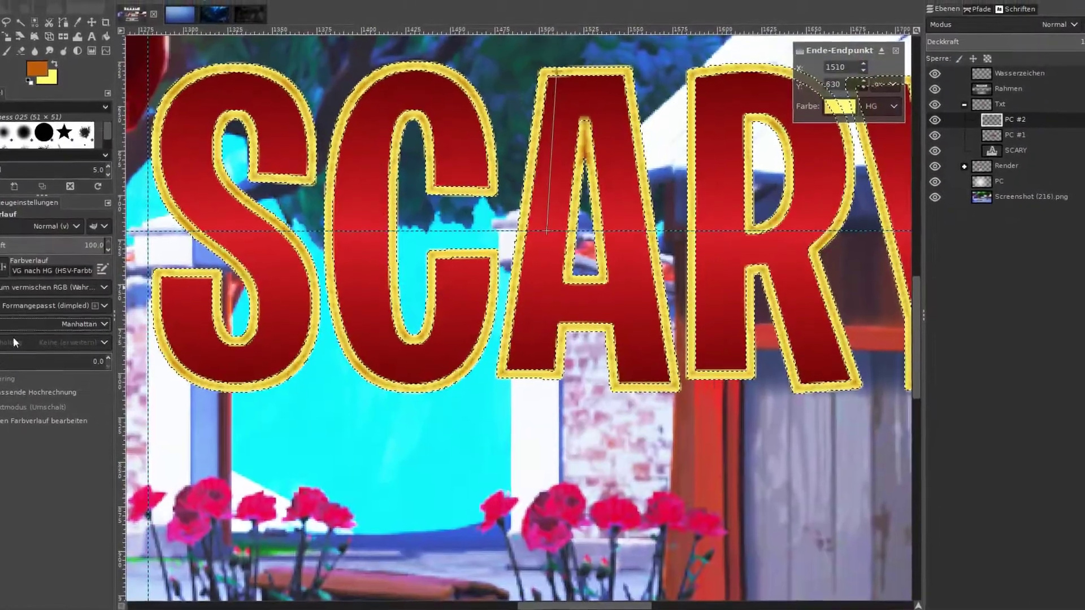
click(34, 333)
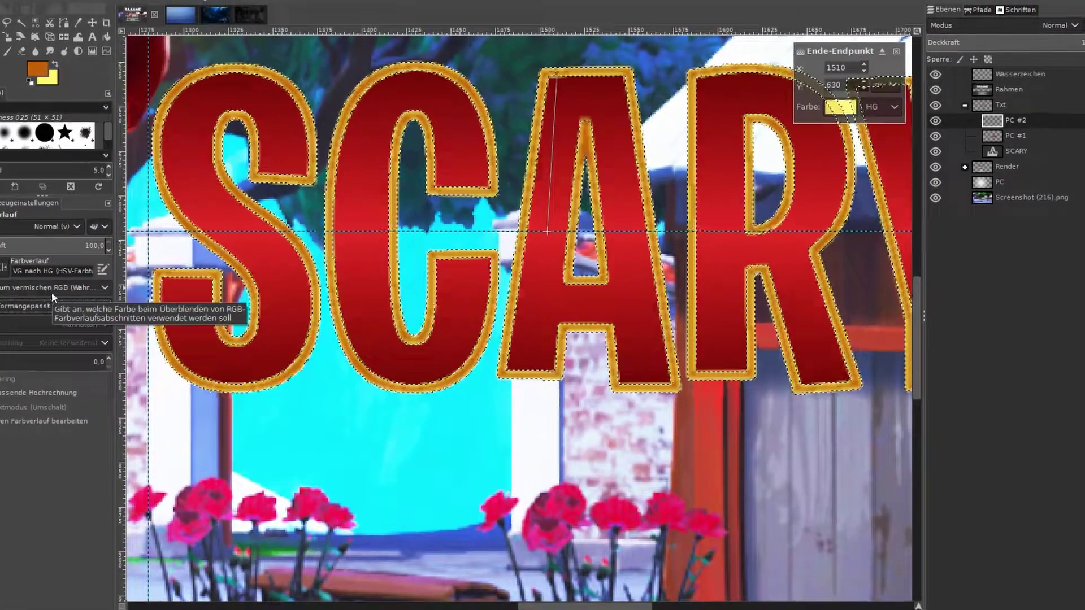
scroll(56, 297, up, 2)
key(plus)
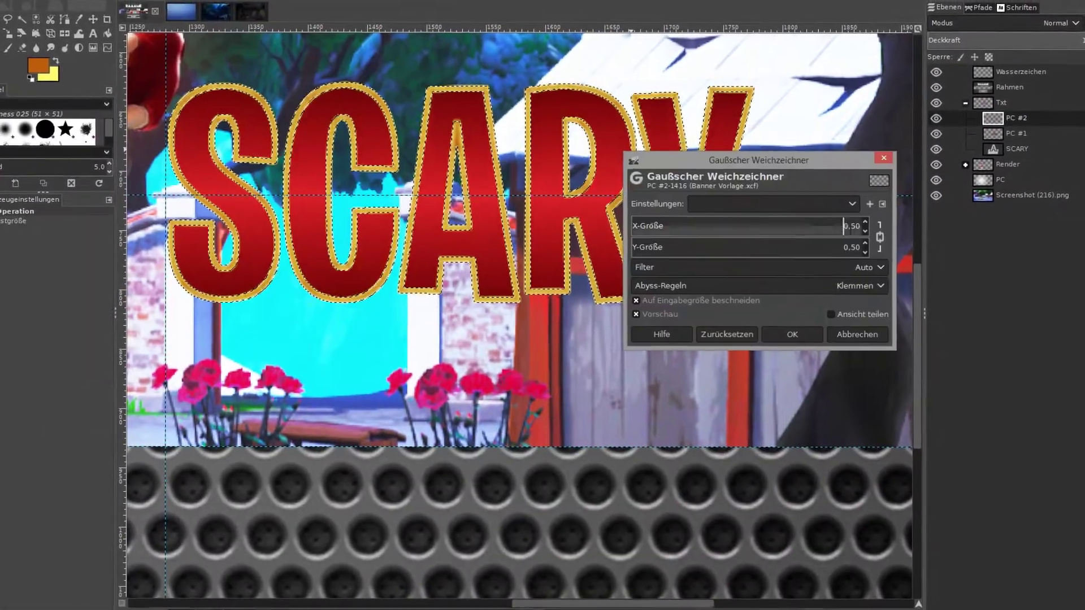
click(795, 331)
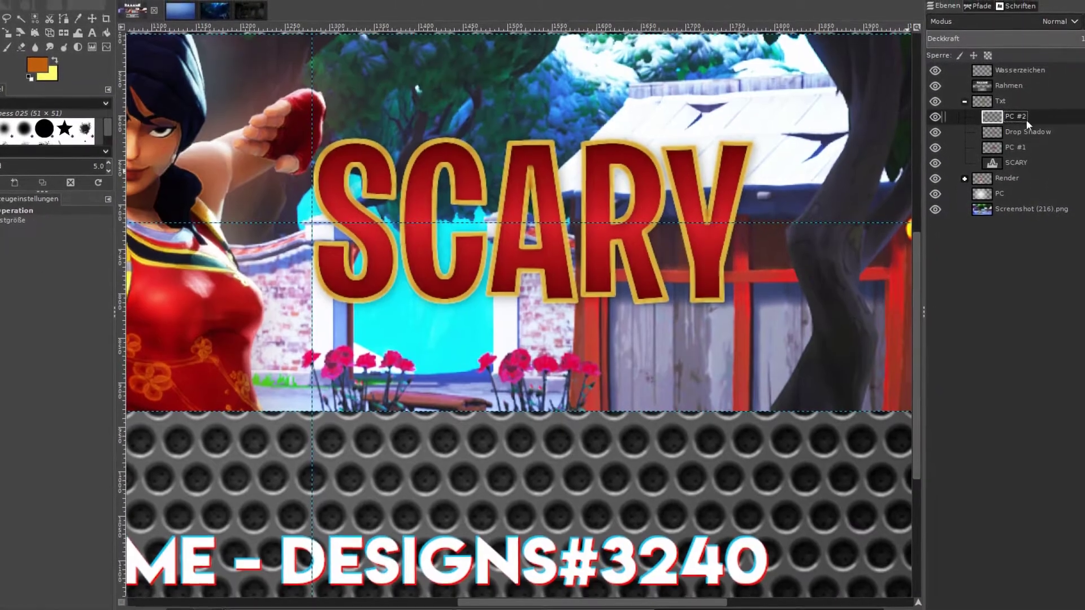
- Add a new layer above PC #2 with a gradient blended in Soft Light mode
key(shift+ctrl+n)
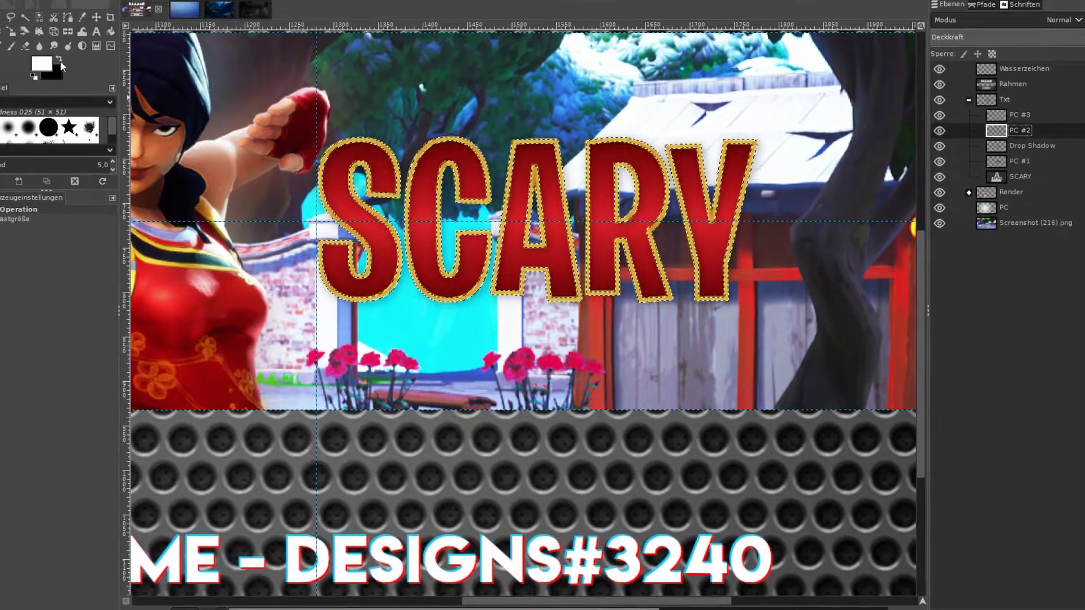
key(g)
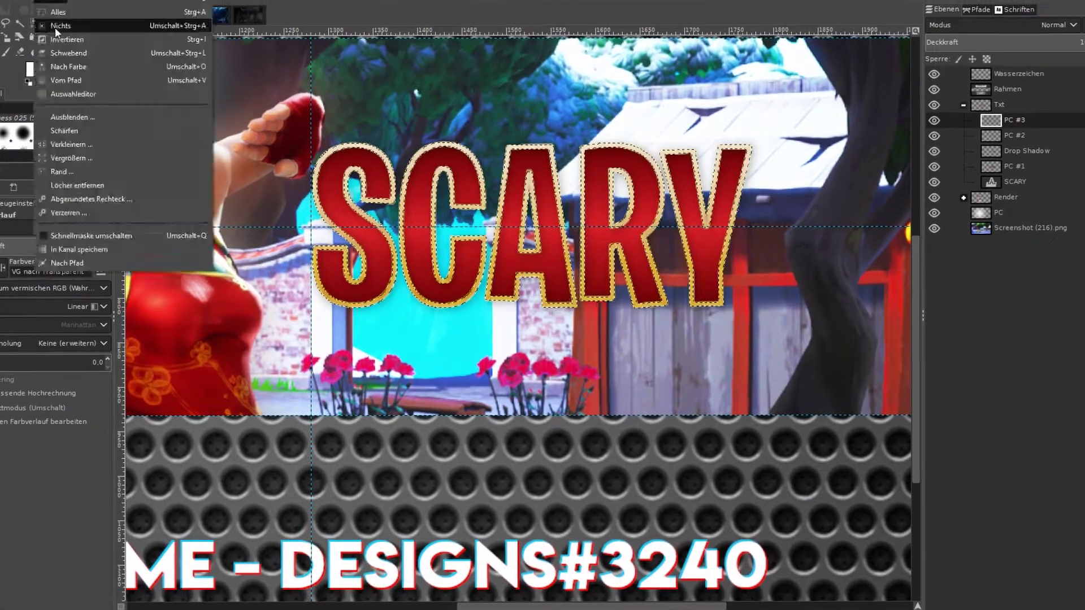
click(55, 28)
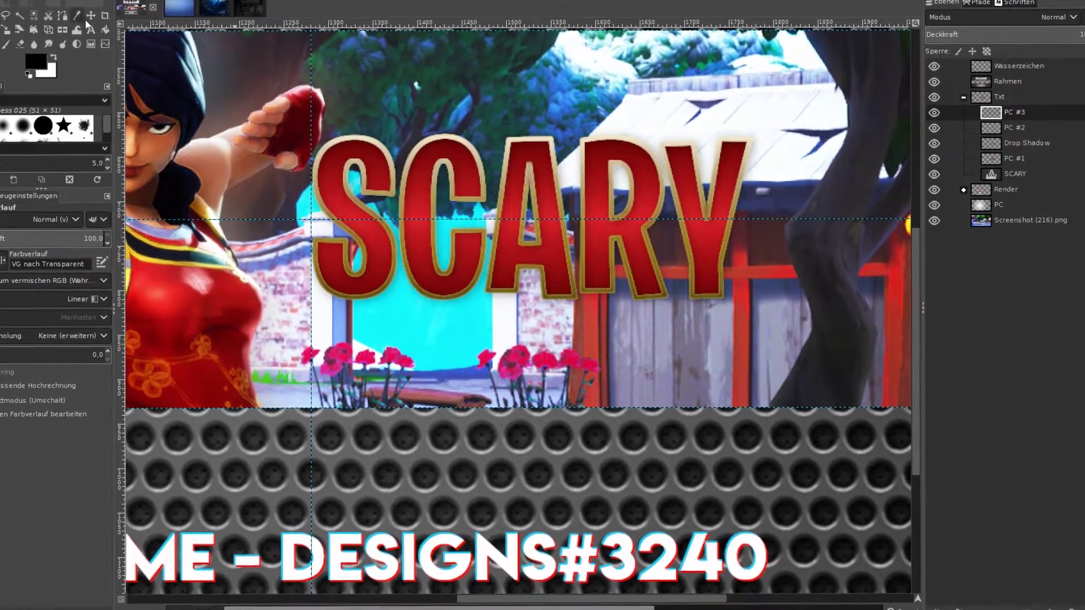
click(1057, 17)
click(990, 324)
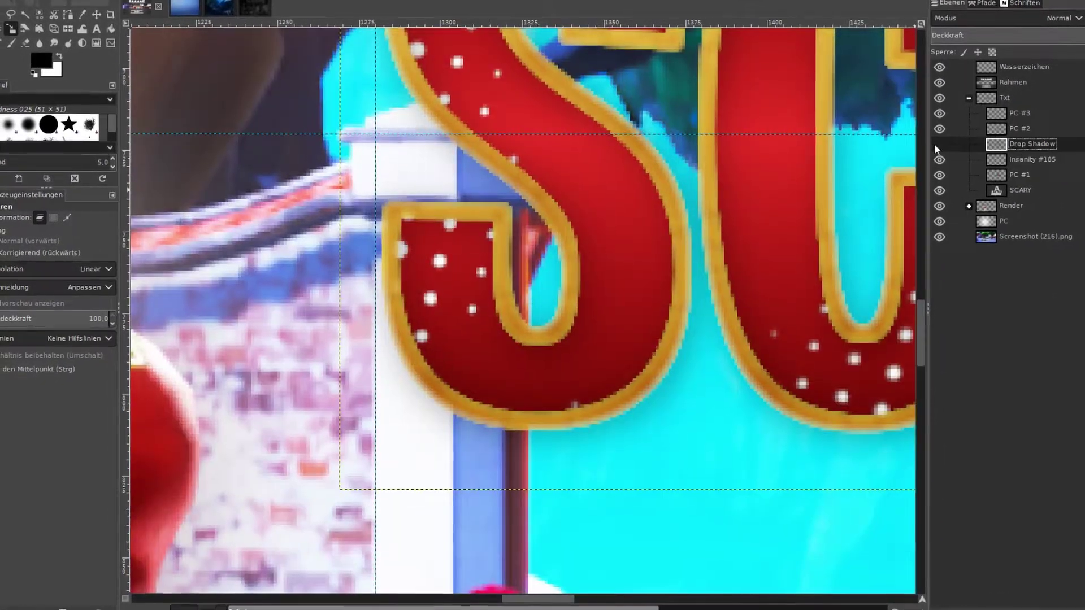
- Move Drop Shadow above Insanity #185 and select the SCARY letter shapes
drag(1011, 156, 1011, 148)
right_click(1015, 181)
click(964, 554)
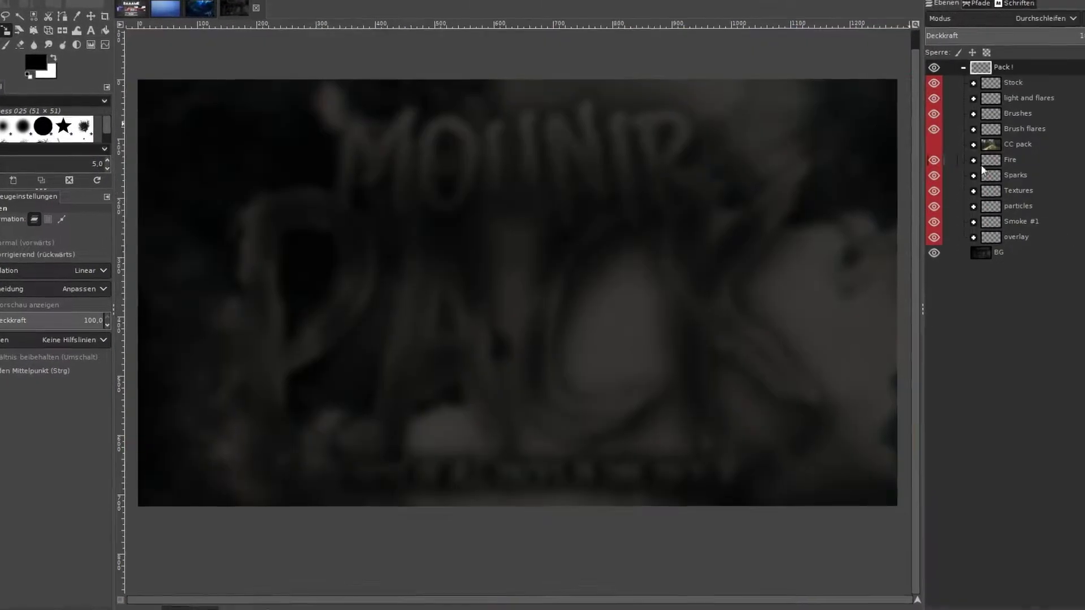
- Hide the bright killoxs texture, collapse Textures, and pick killoxs #61 from the Brushes group
click(938, 313)
click(978, 189)
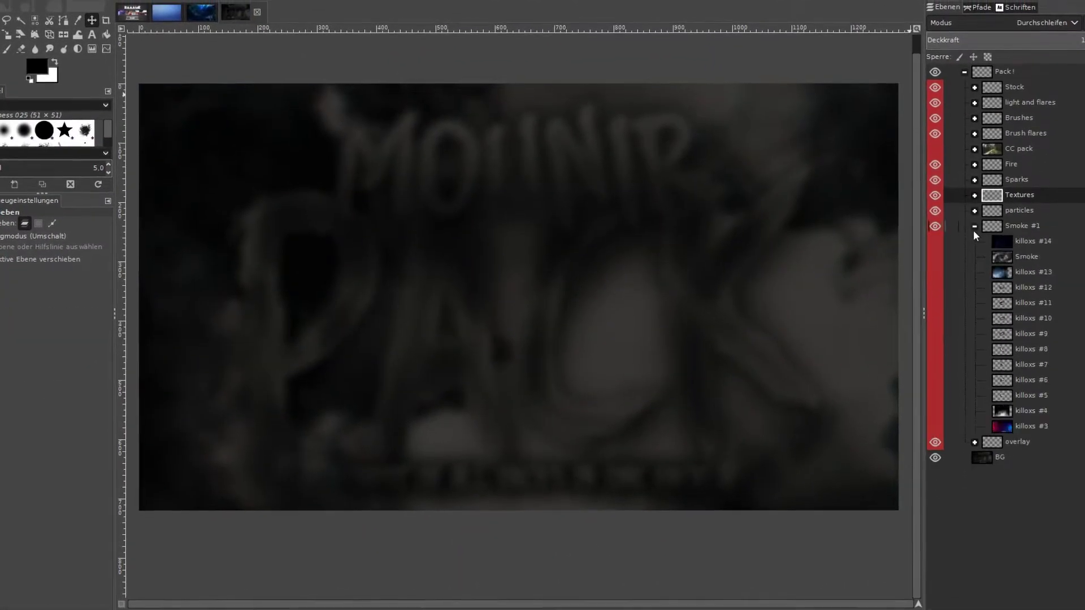
click(977, 83)
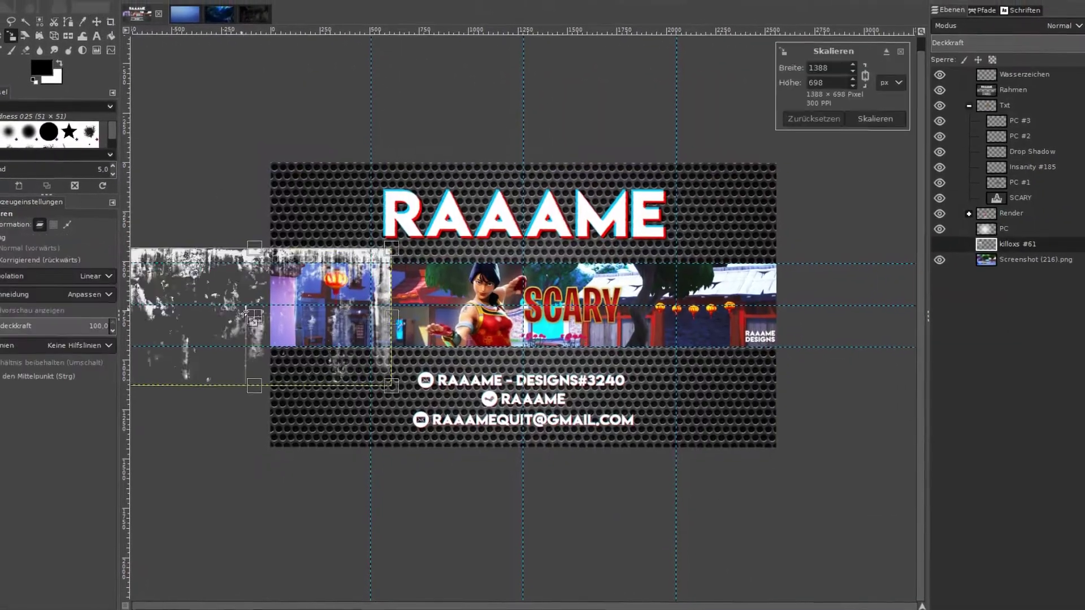
- Duplicate killoxs #61, then merge the killoxs #62 copy back down into it
key(shift+ctrl+d)
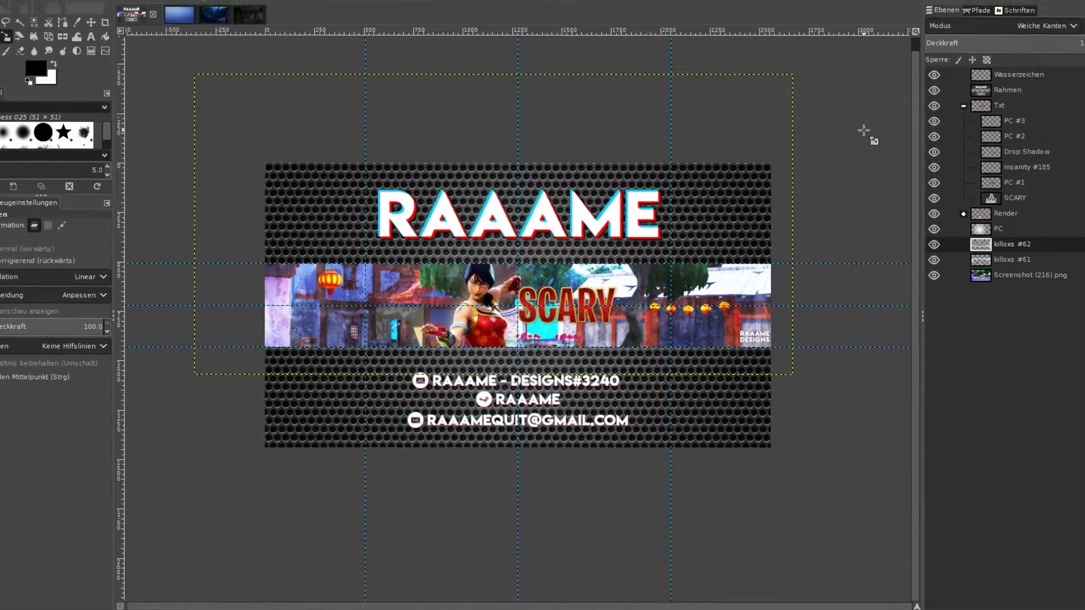
right_click(1012, 234)
click(965, 135)
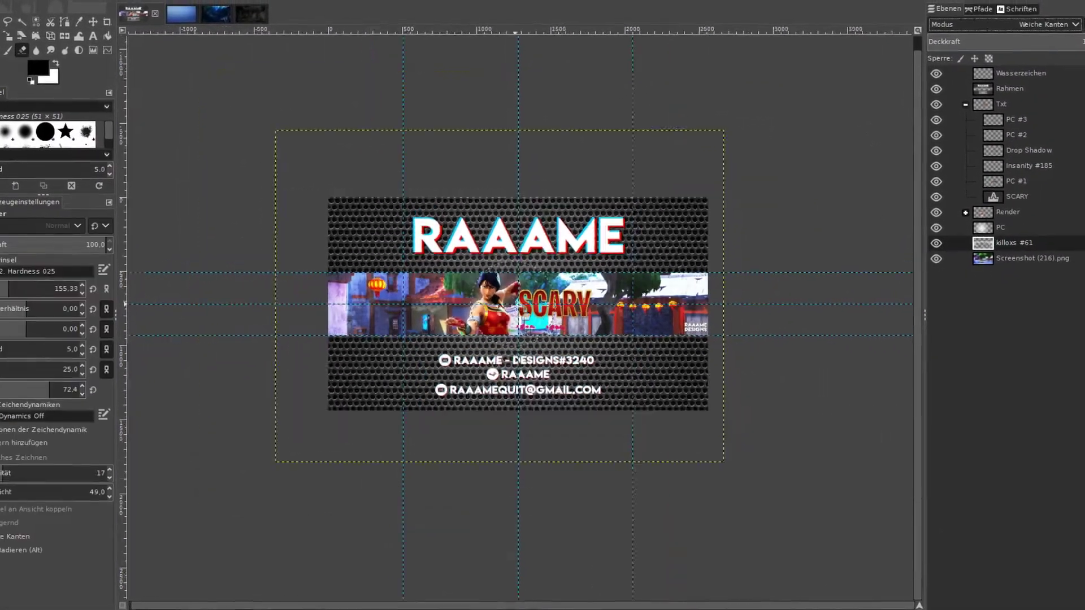
key(shift+e)
ctrl+scroll(579, 321, up, 5)
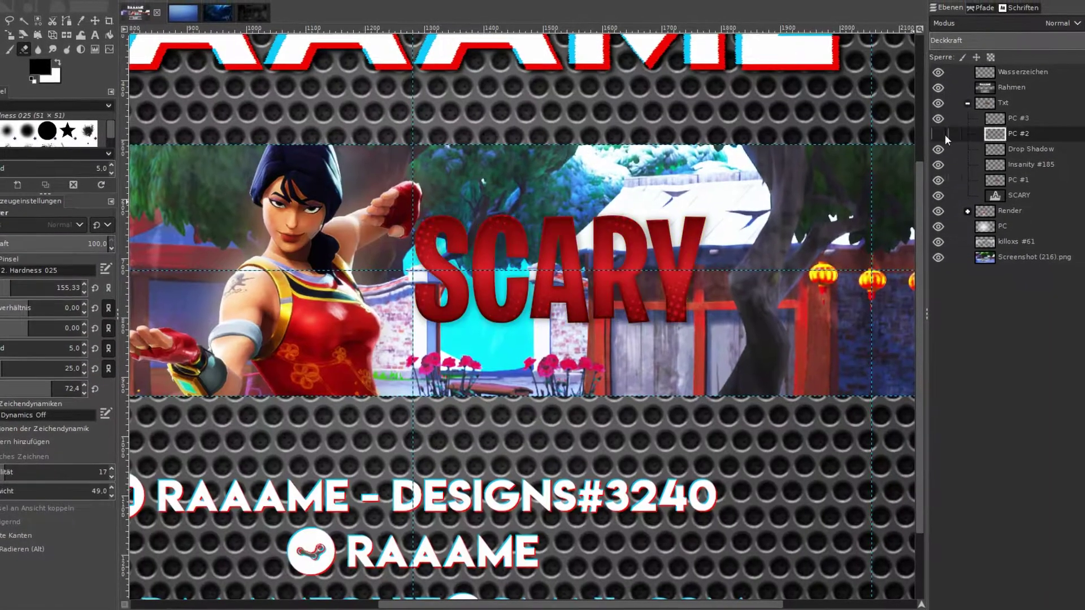
- Add a new outline layer, select the SCARY lettering, and switch to the blue image
click(945, 134)
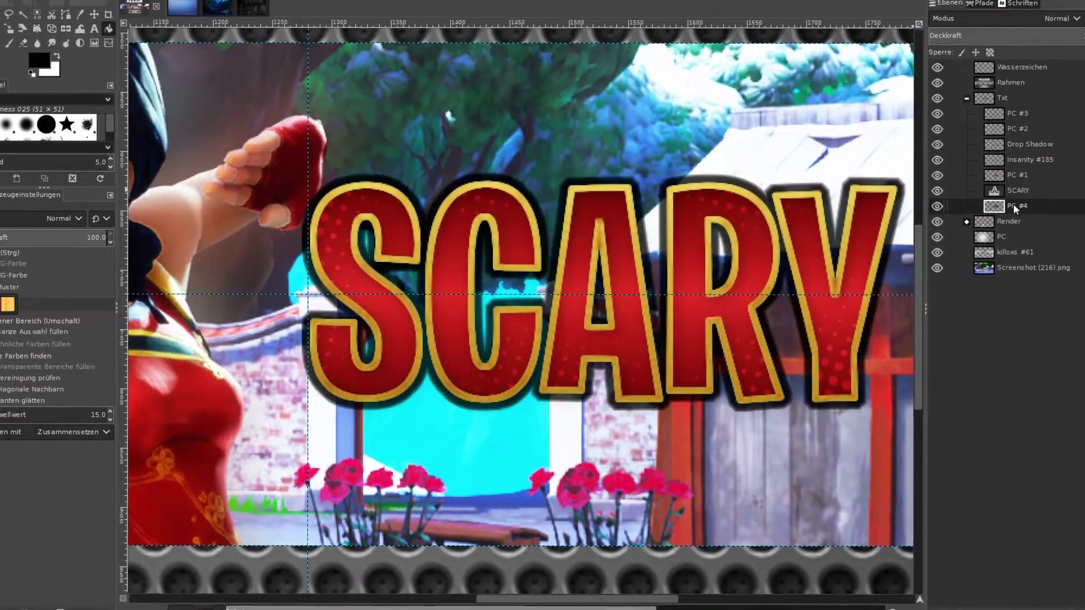
alt+click(1014, 208)
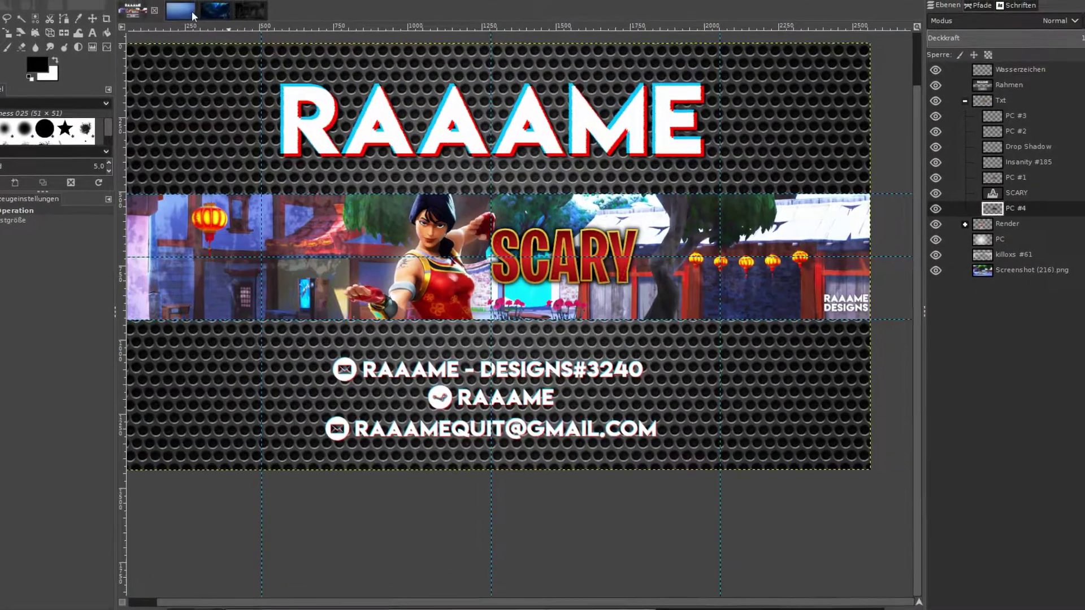
click(193, 14)
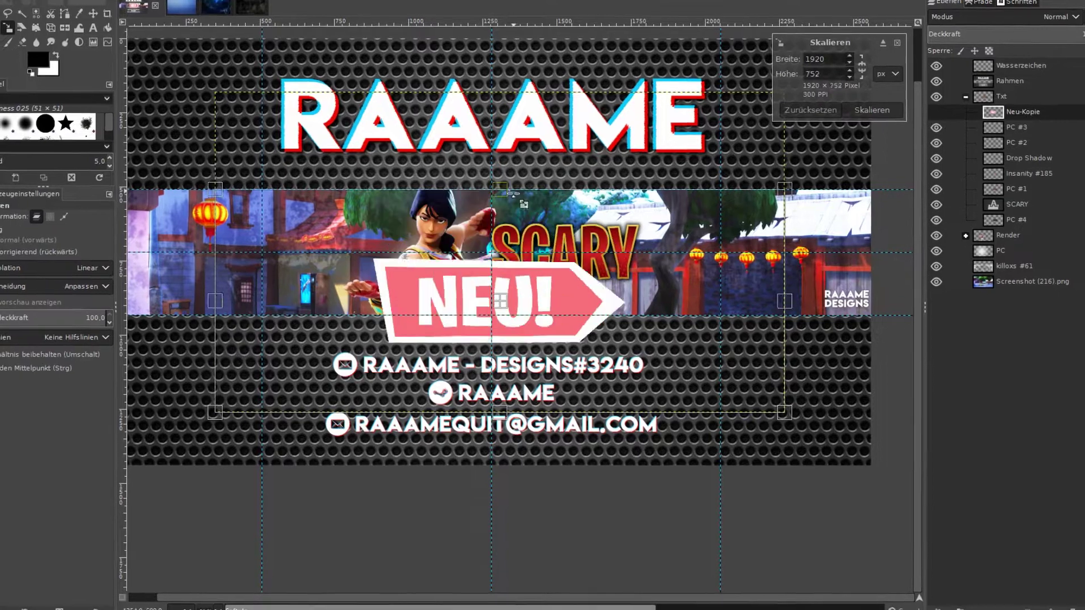
- Squash the NEU! arrow into a thin strip under SCARY and paint its lettering pink
drag(511, 192, 504, 397)
drag(503, 351, 600, 271)
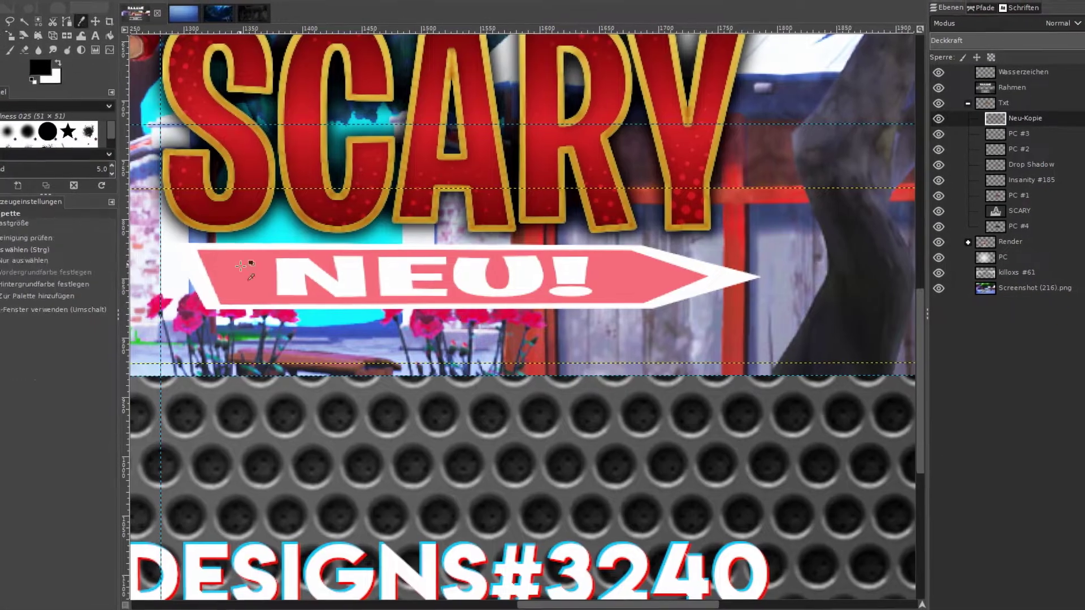
click(241, 265)
key(p)
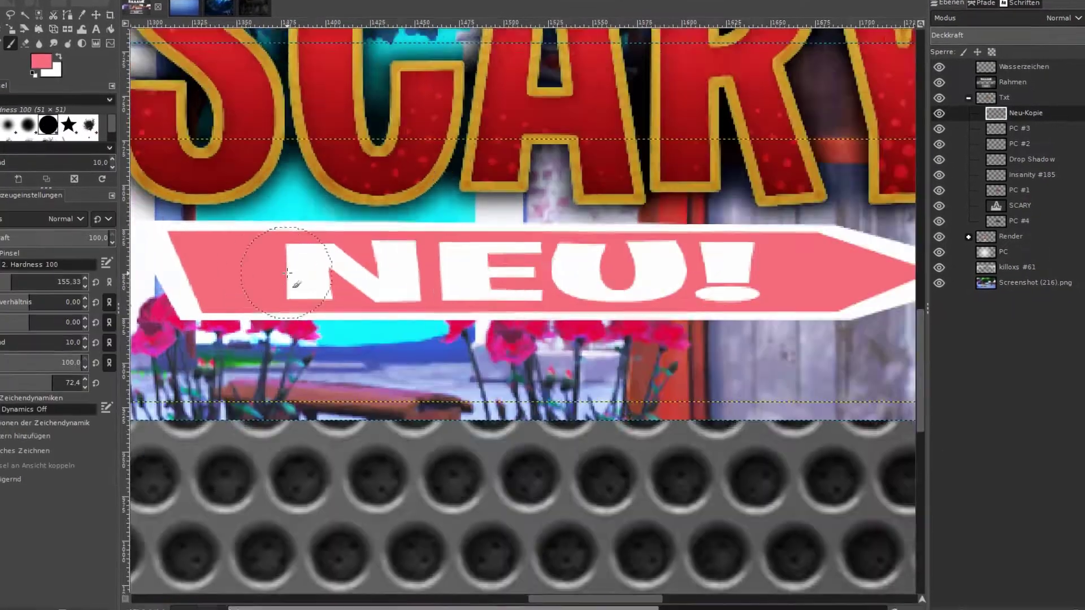
scroll(396, 271, up, 2)
drag(283, 277, 654, 275)
scroll(654, 275, down, 2)
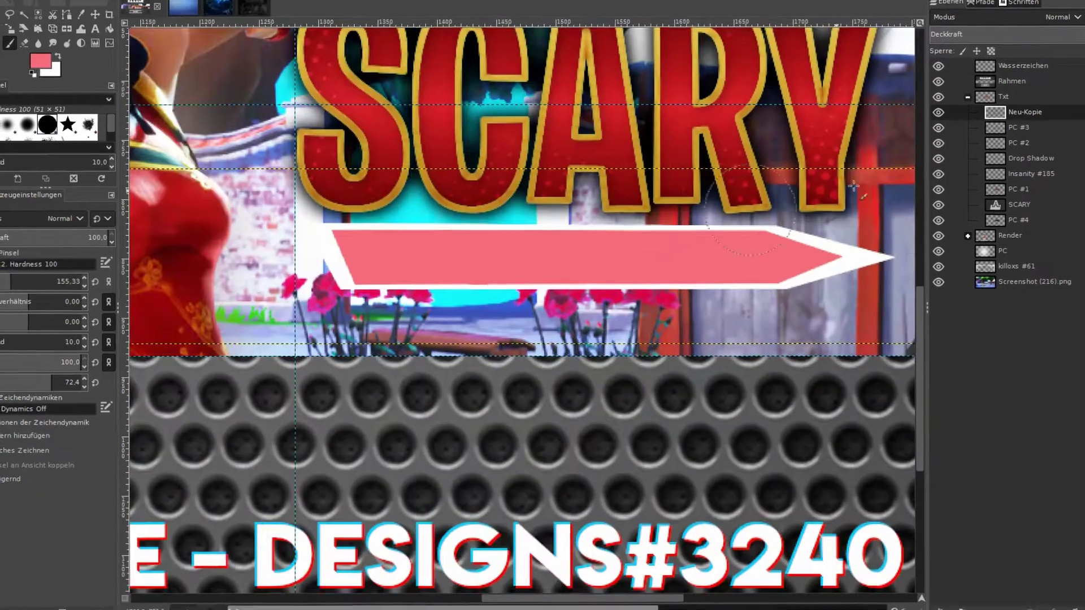
- Duplicate the pink arrow layer and shrink the copy beside the original tip
right_click(1034, 117)
click(965, 249)
click(7, 36)
scroll(509, 226, down, 2)
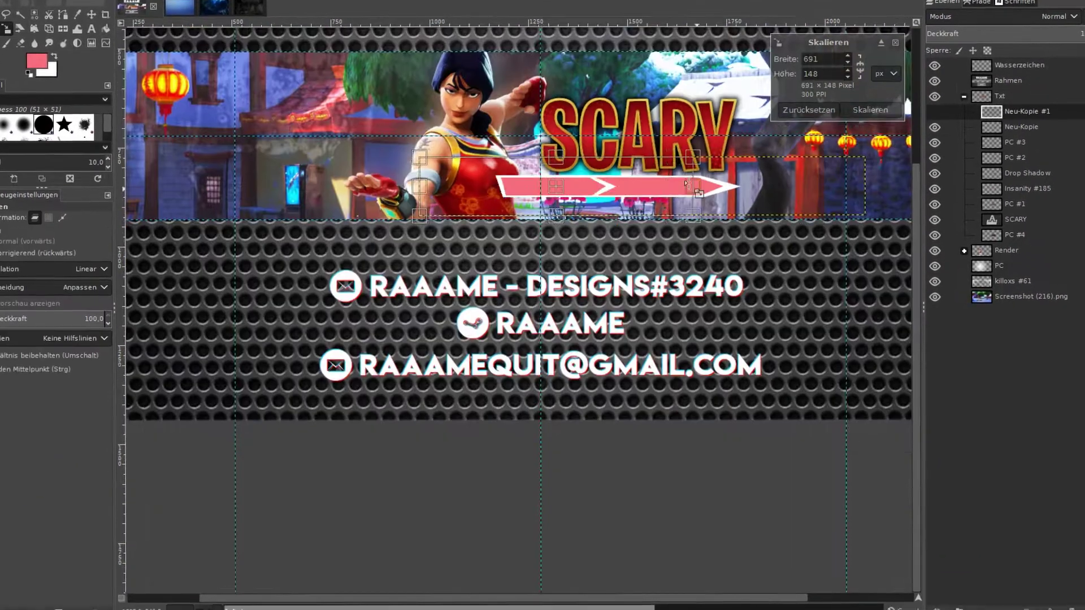
drag(726, 186, 650, 186)
scroll(686, 198, up, 2)
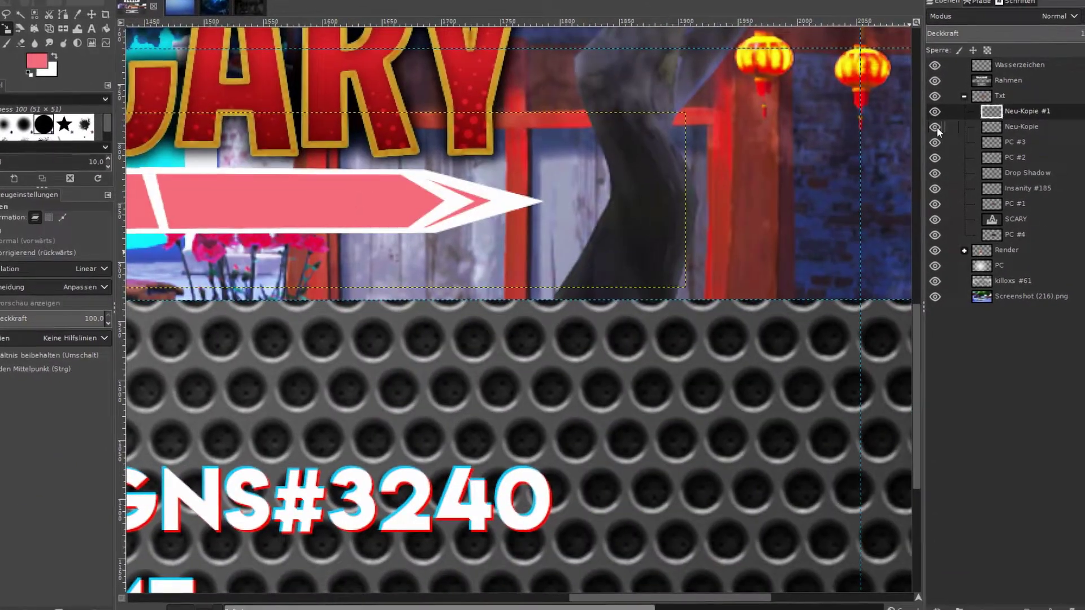
- Erase the white gap in the pink bar and merge the arrow copy into the original
key(shift+e)
scroll(413, 258, up, 2)
drag(395, 204, 413, 258)
scroll(697, 262, down, 2)
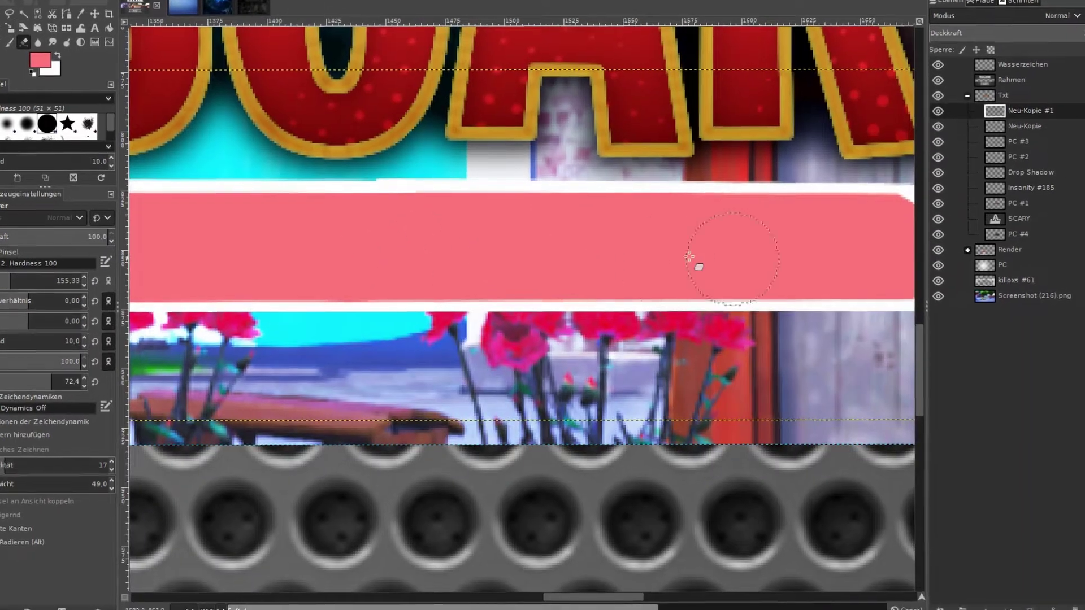
scroll(685, 236, up, 2)
scroll(686, 235, down, 4)
right_click(1034, 116)
click(961, 279)
- Add white 'SUBCRIBE !' text on the pink arrow with widened letter spacing
key(m)
key(t)
key(x)
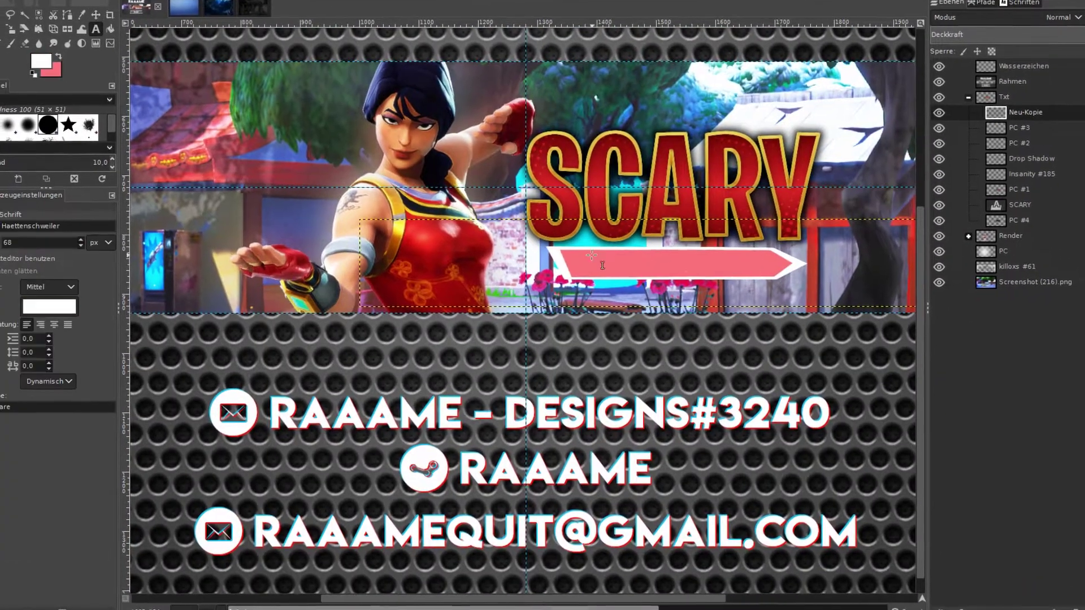
click(585, 254)
text(SUBCRIBE !)
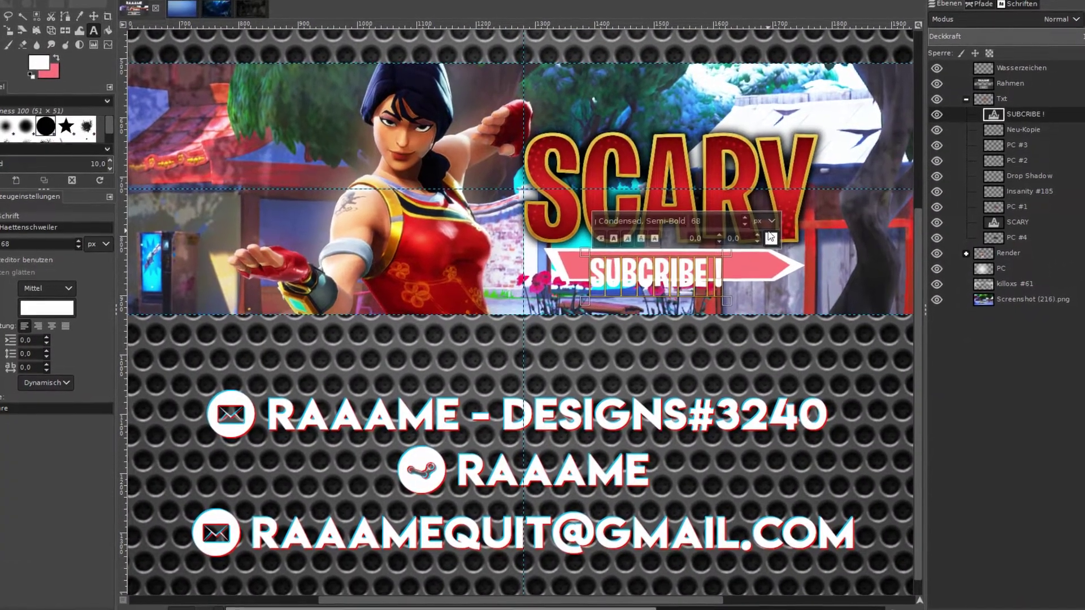
scroll(758, 238, up, 8)
ctrl+scroll(749, 231, up, 3)
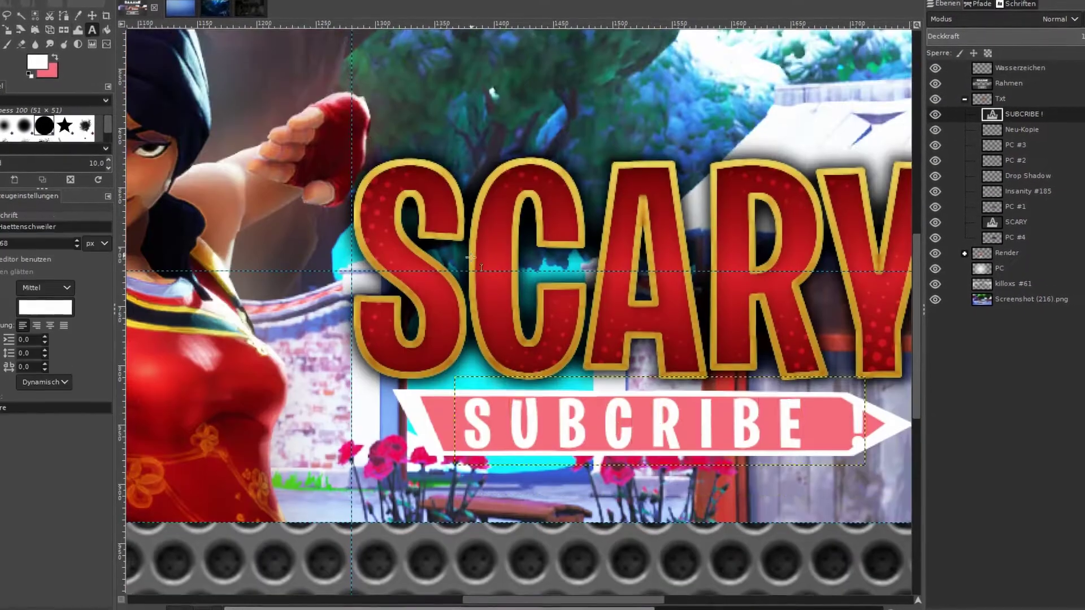
scroll(627, 365, up, 4)
ctrl+scroll(615, 341, down, 2)
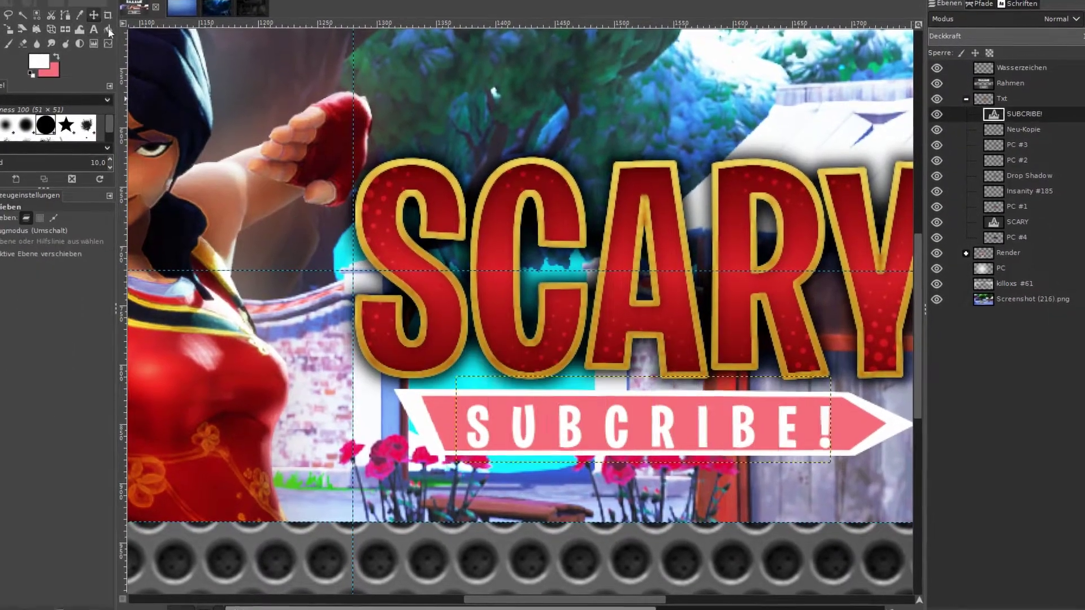
- Apply a drop shadow to the SUBCRIBE! text layer
key(m)
ctrl+scroll(771, 605, down, 2)
key(ctrl+shift+f)
click(582, 390)
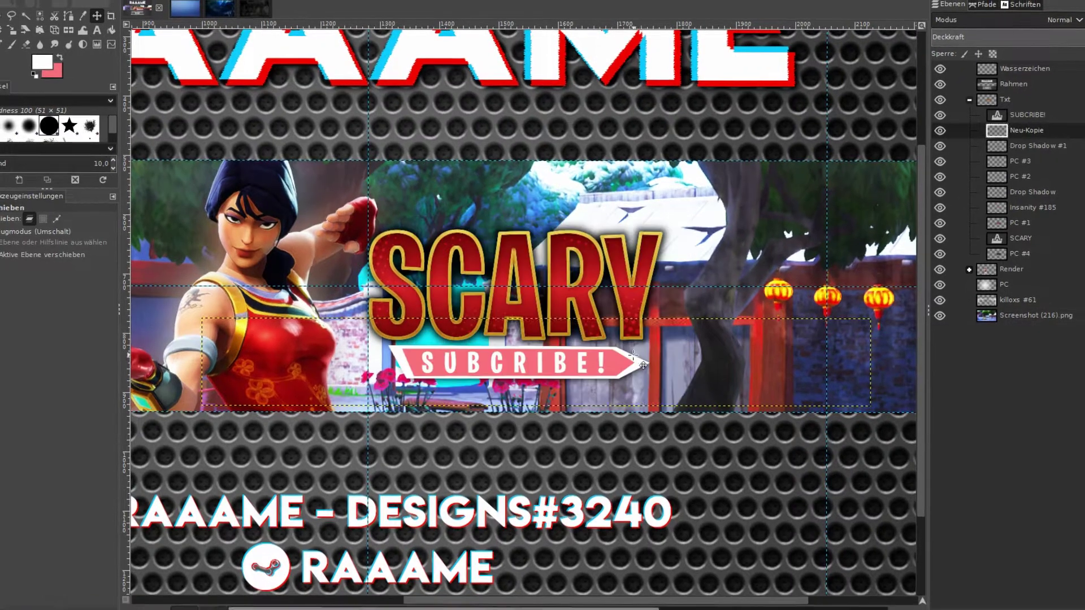
ctrl+scroll(727, 334, down, 3)
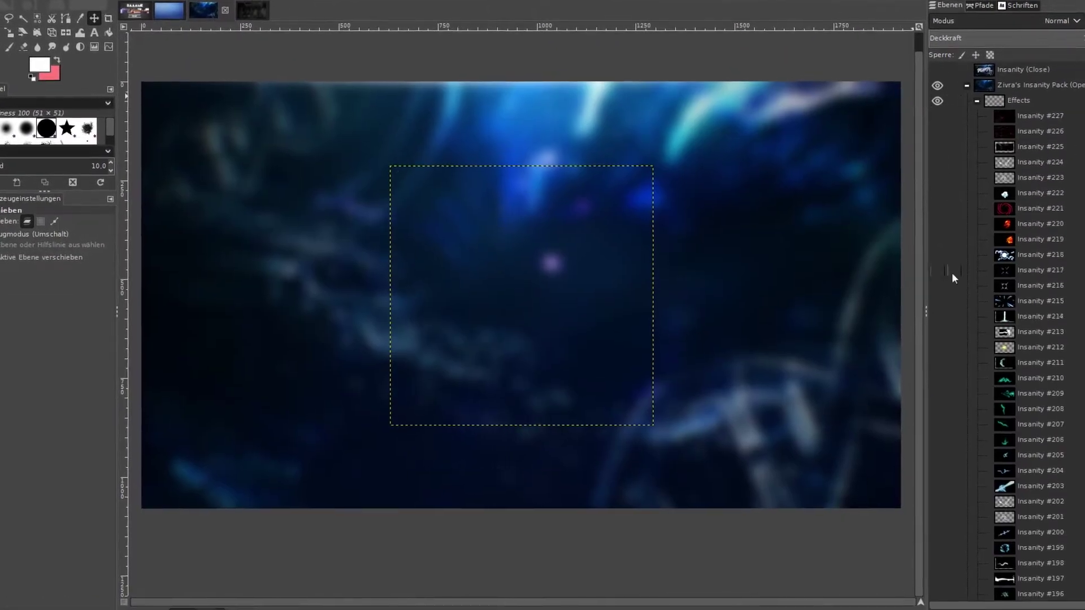
- Select the Insanity #217 layer in the blue Insanity Pack image's Effects group
click(952, 273)
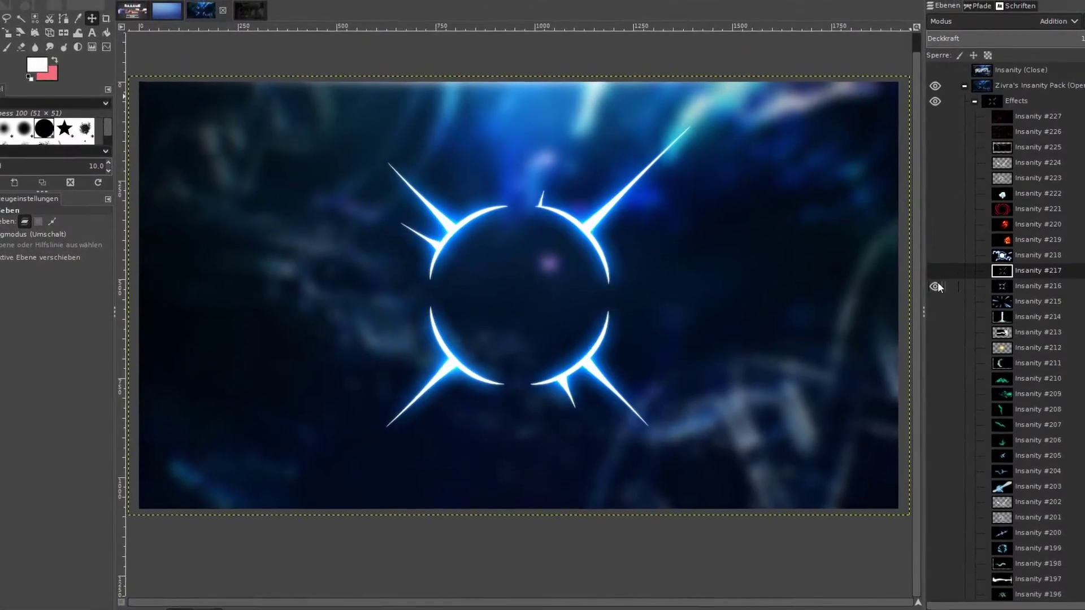